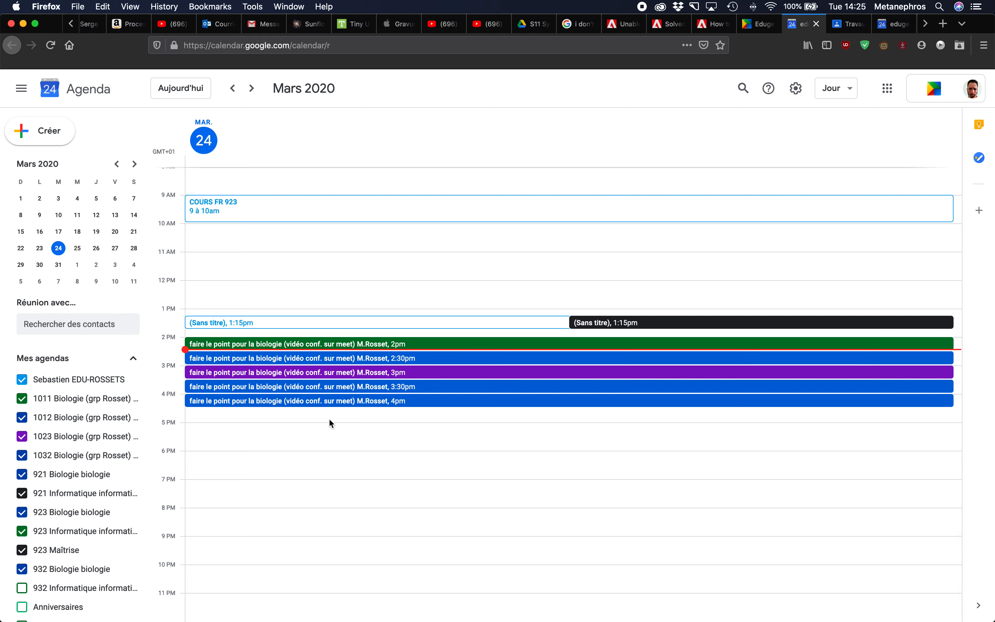
- Draft a new event in the 5:30–6:30pm slot on 24 March
left_click(328, 440)
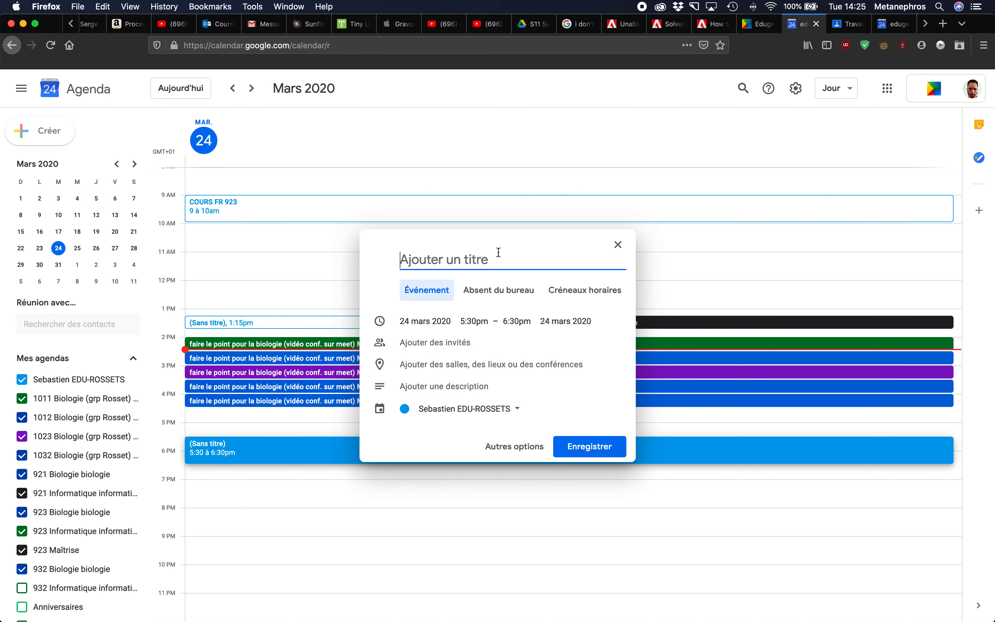
- Title the event 'rendez-vous meet' and put it in the 921 Informatique informatique calendar
type("rendez")
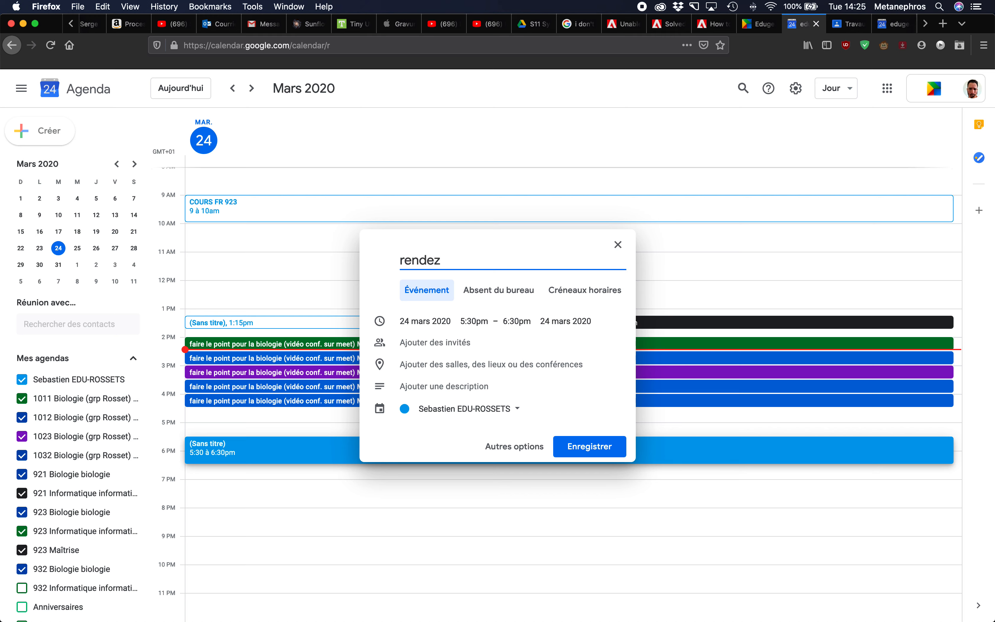
type("-vous meet")
left_click(514, 417)
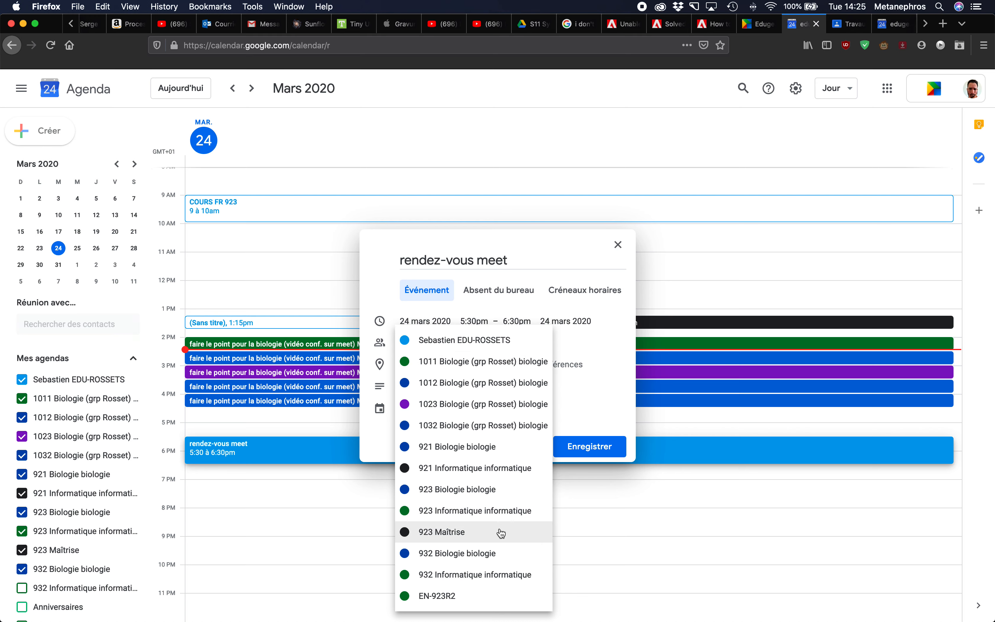
left_click(499, 474)
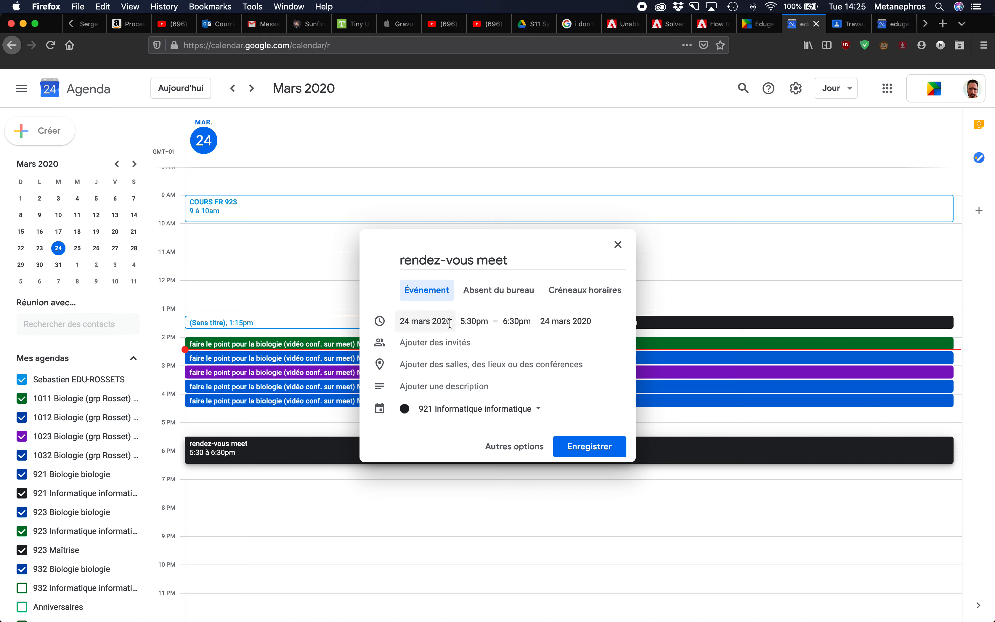
- Change the end time to 6:15pm and bring up the full event details
left_click(474, 322)
left_click(516, 321)
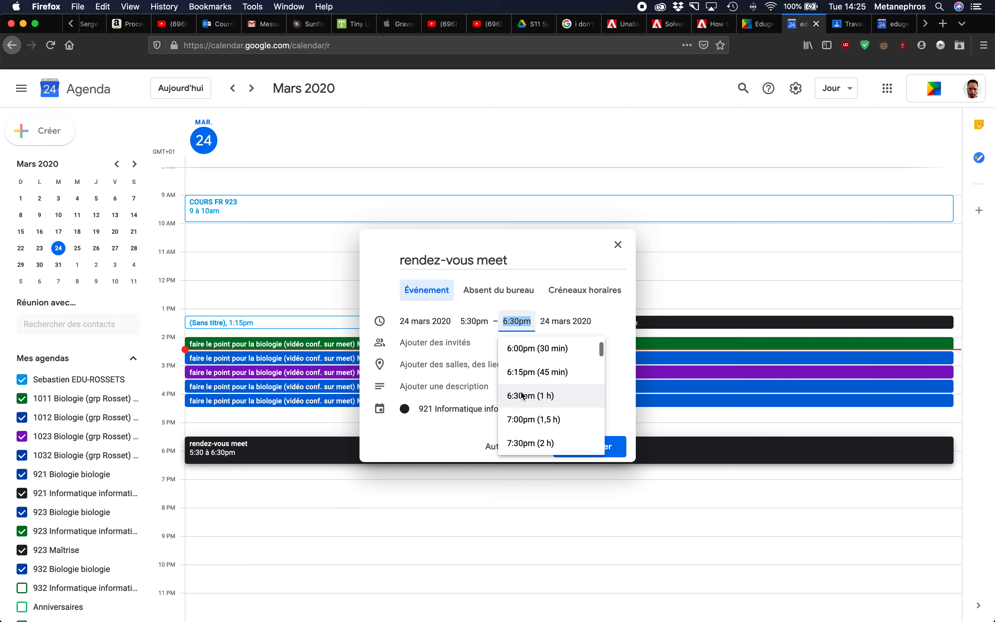
left_click(530, 372)
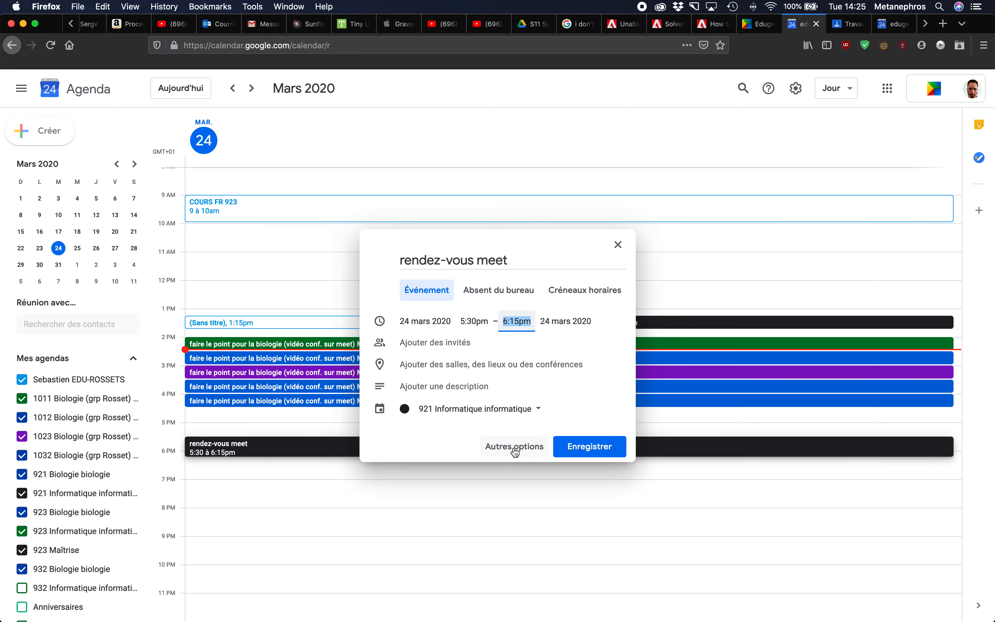
left_click(515, 451)
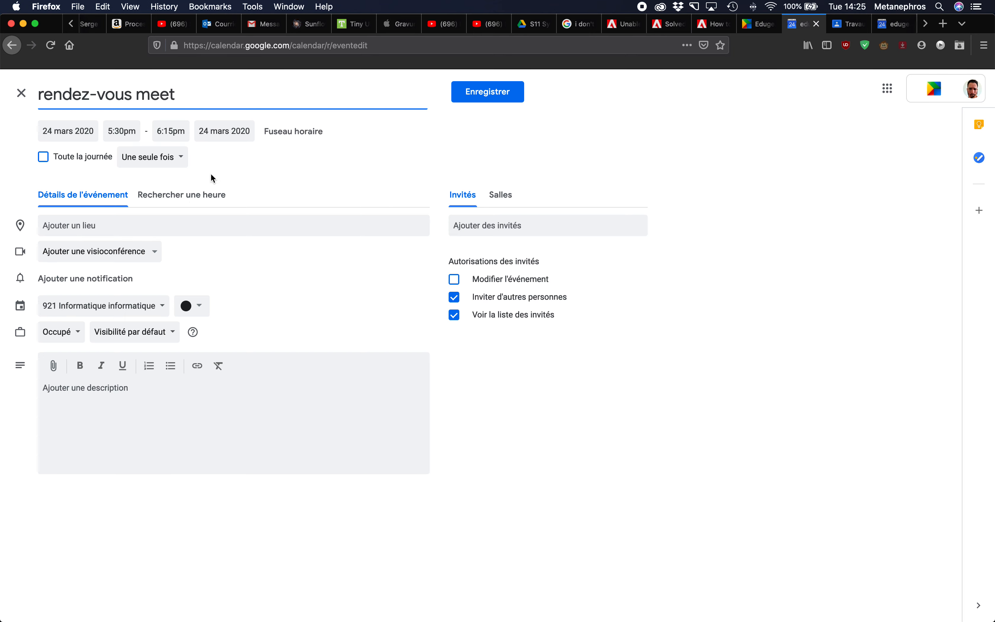
- Add a Hangouts Meet video conference to the event
left_click(150, 254)
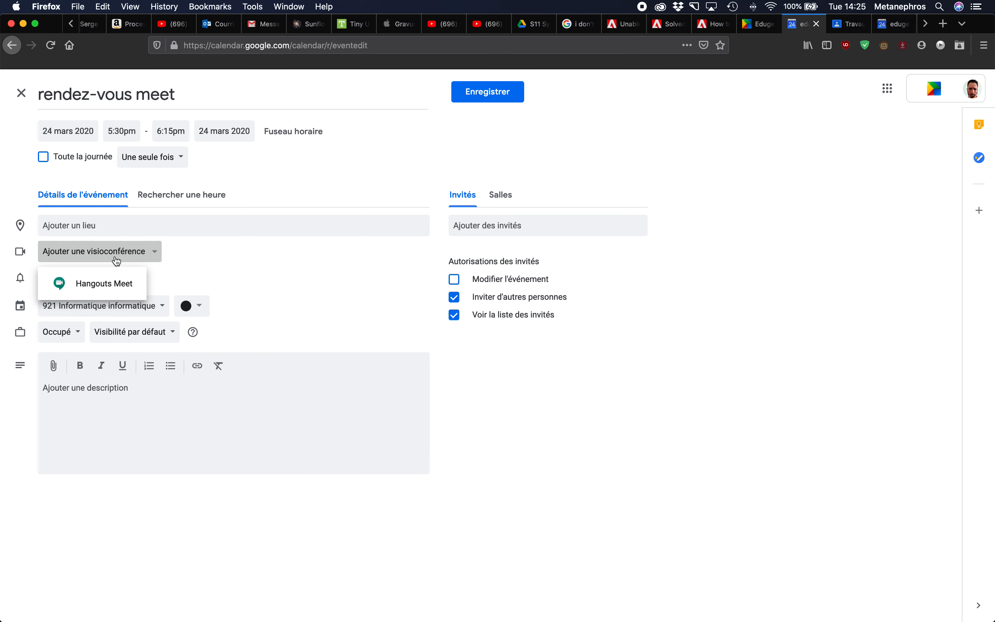
left_click(101, 283)
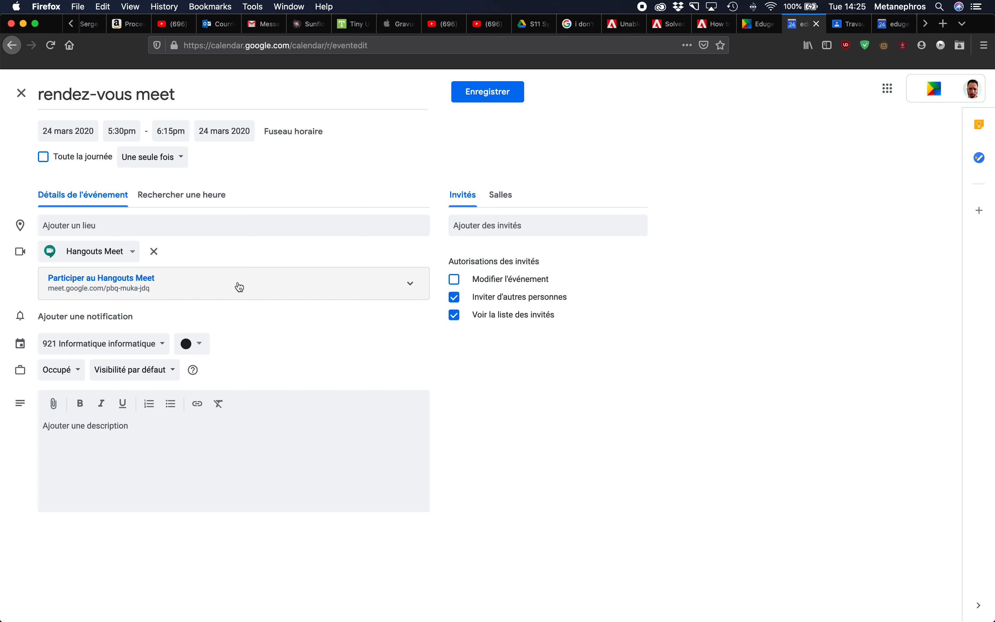
- Invite the grade-classe-0921r2 class group (15 guests) to the event
left_click(504, 226)
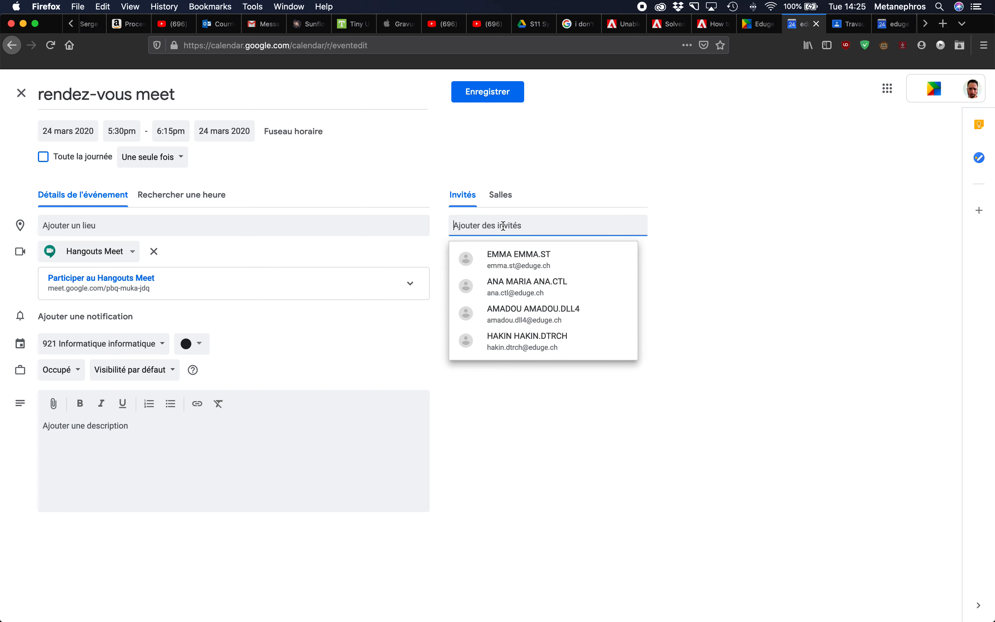
type("grade-classe")
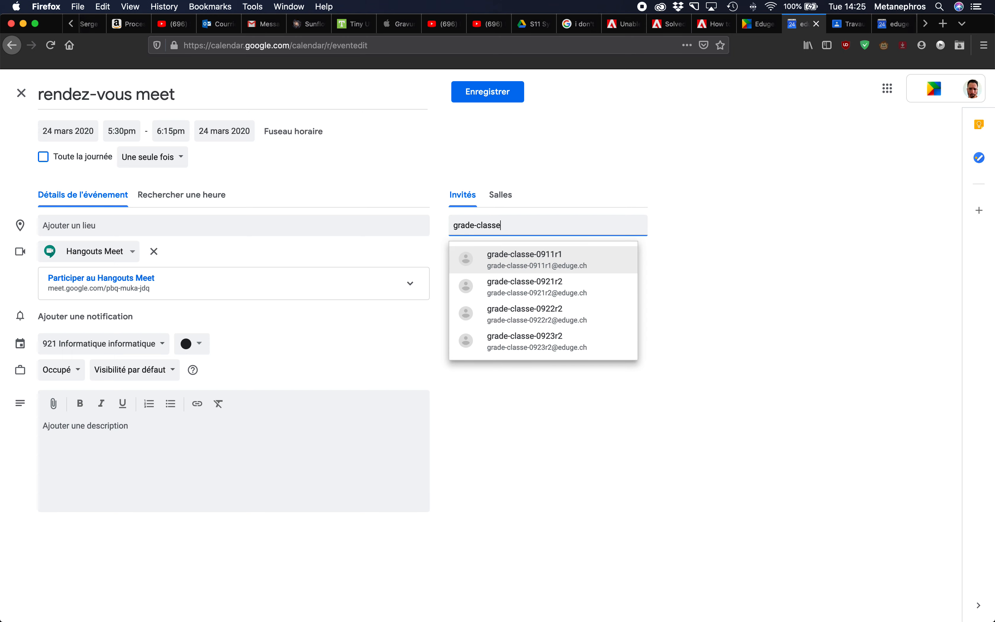
type("-921")
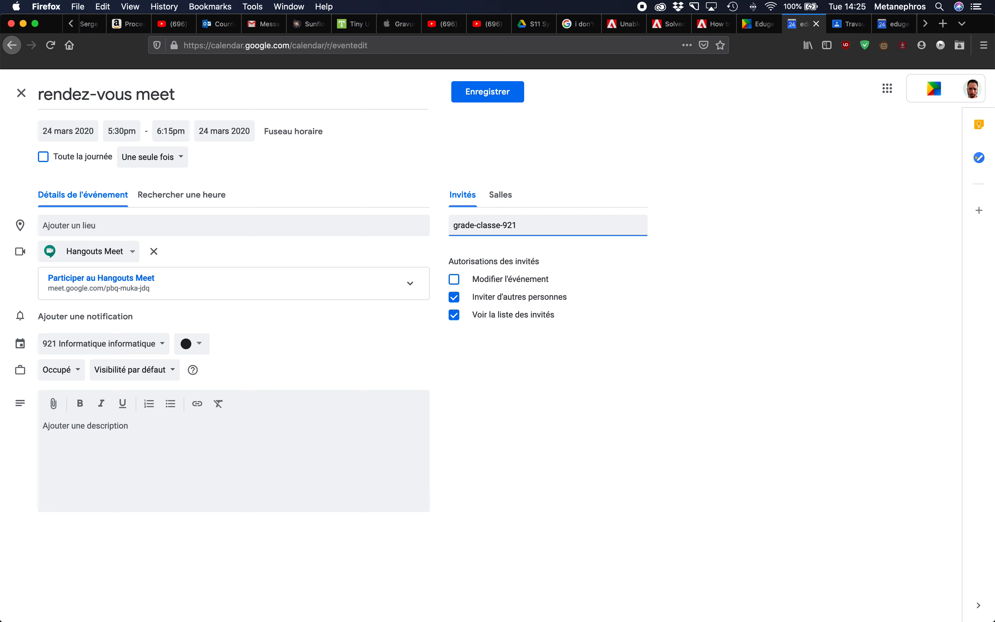
key("BackSpace")
key("BackSpace")
key("BackSpace")
type("0921")
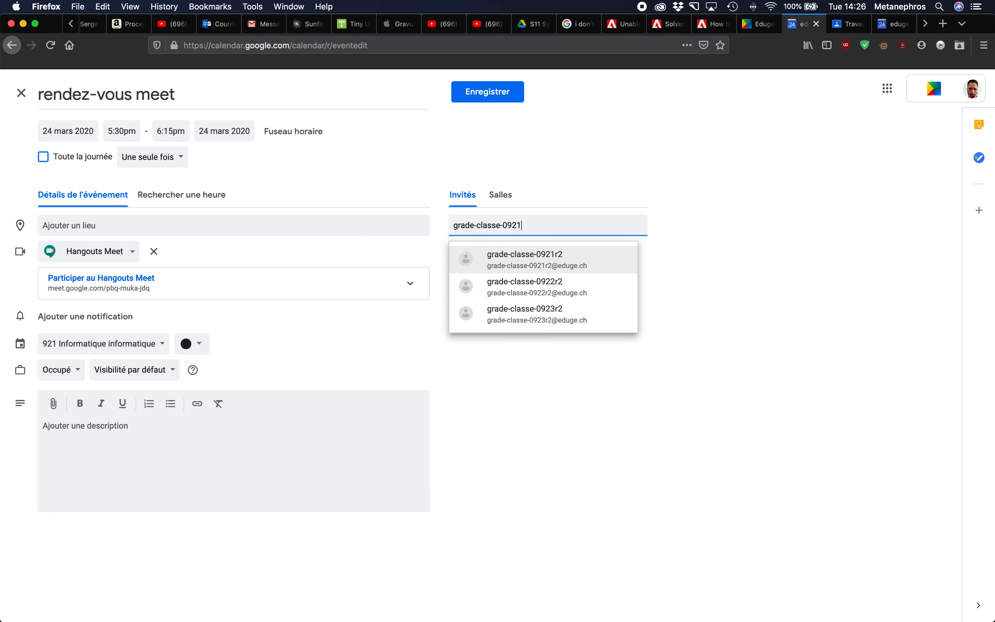
left_click(560, 265)
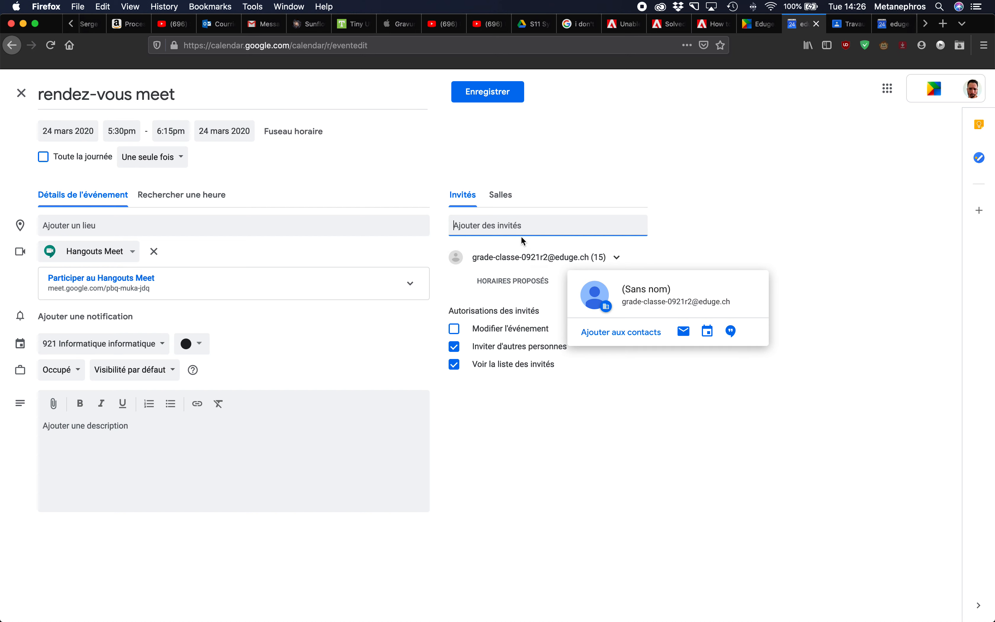
left_click(264, 433)
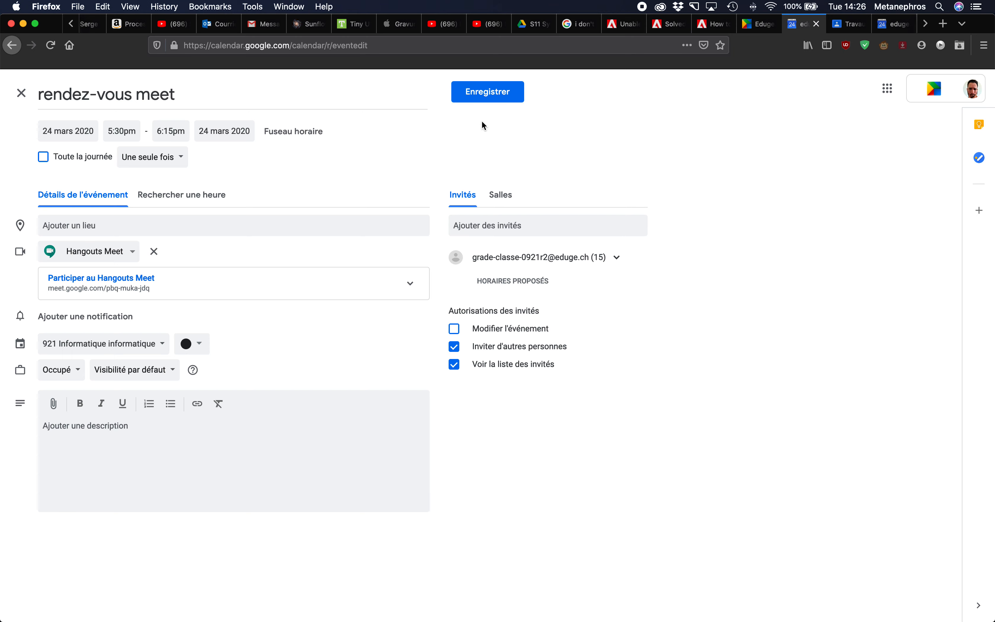
right_click(171, 284)
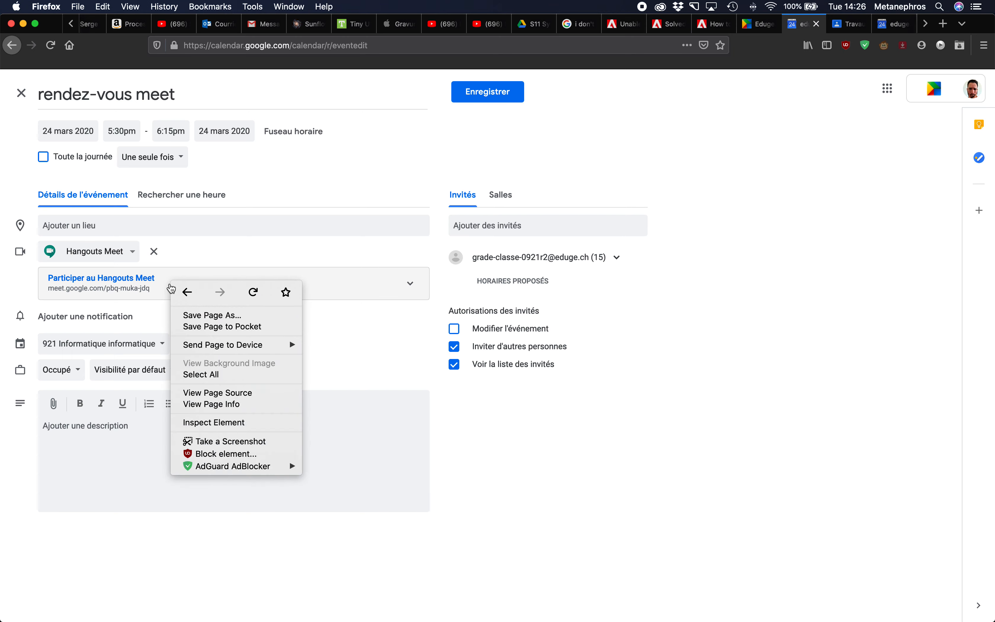
left_click(308, 183)
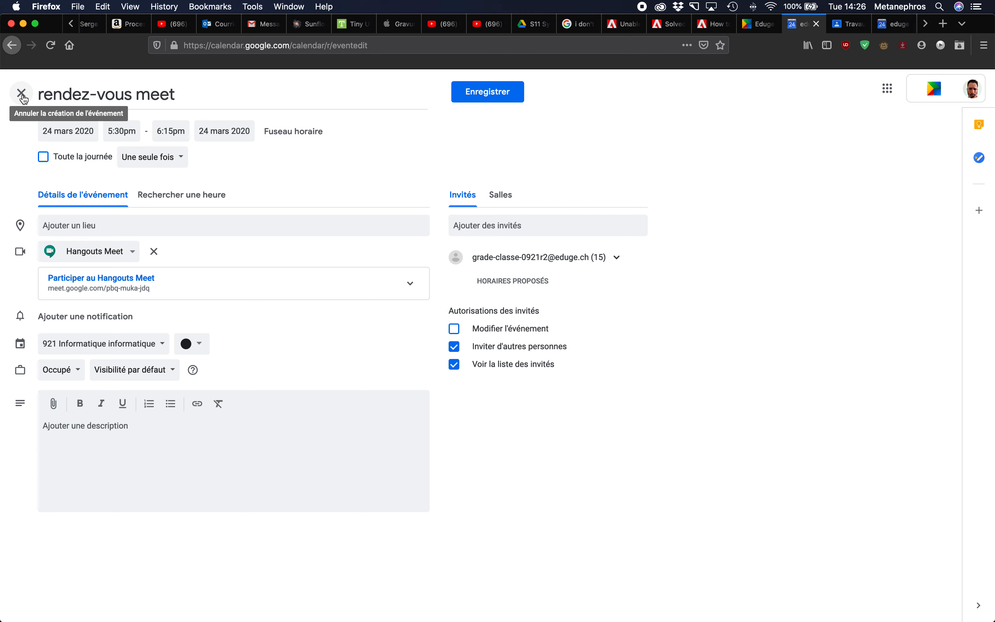
left_click(24, 99)
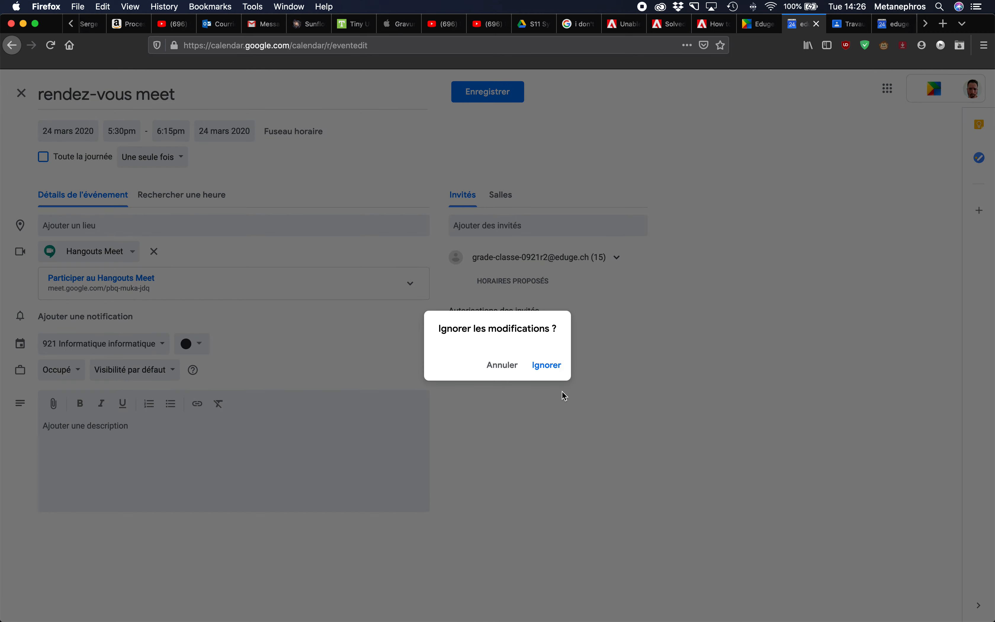
left_click(549, 370)
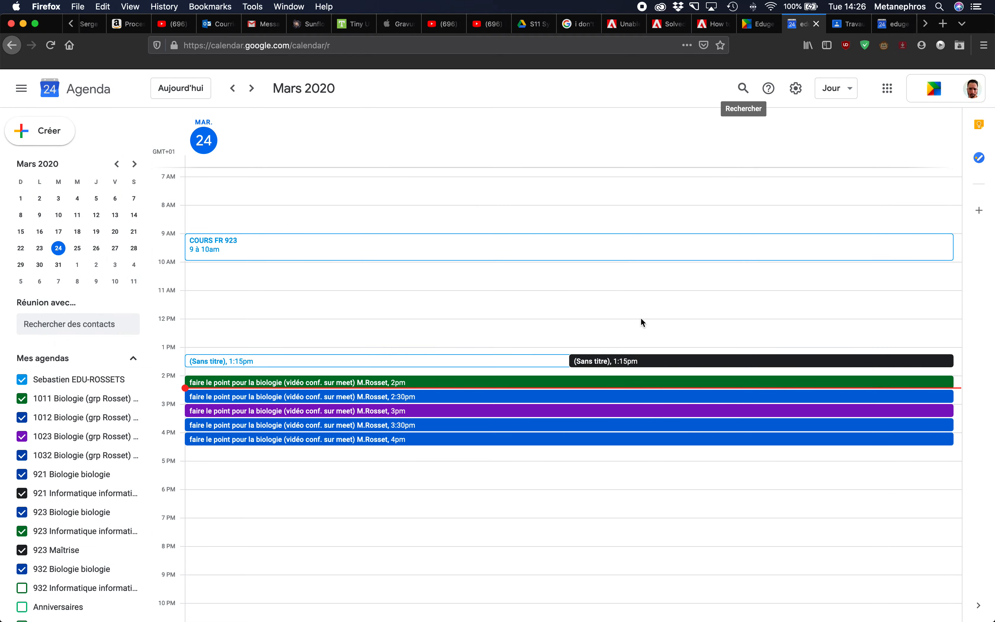
- Launch Gmail from the Eduge portal and show the sent messages folder
left_click(761, 30)
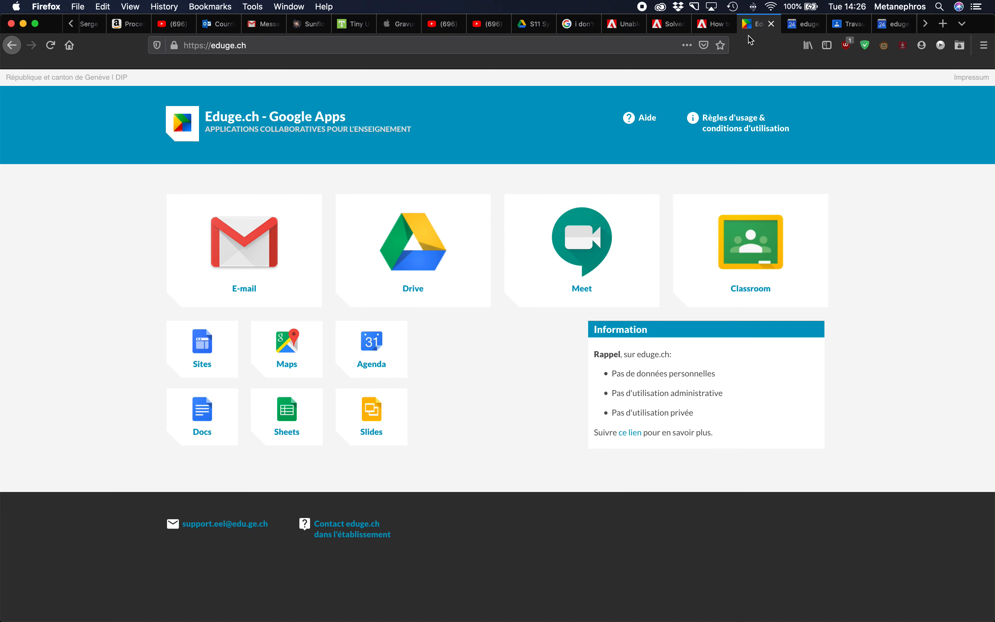
left_click(269, 252)
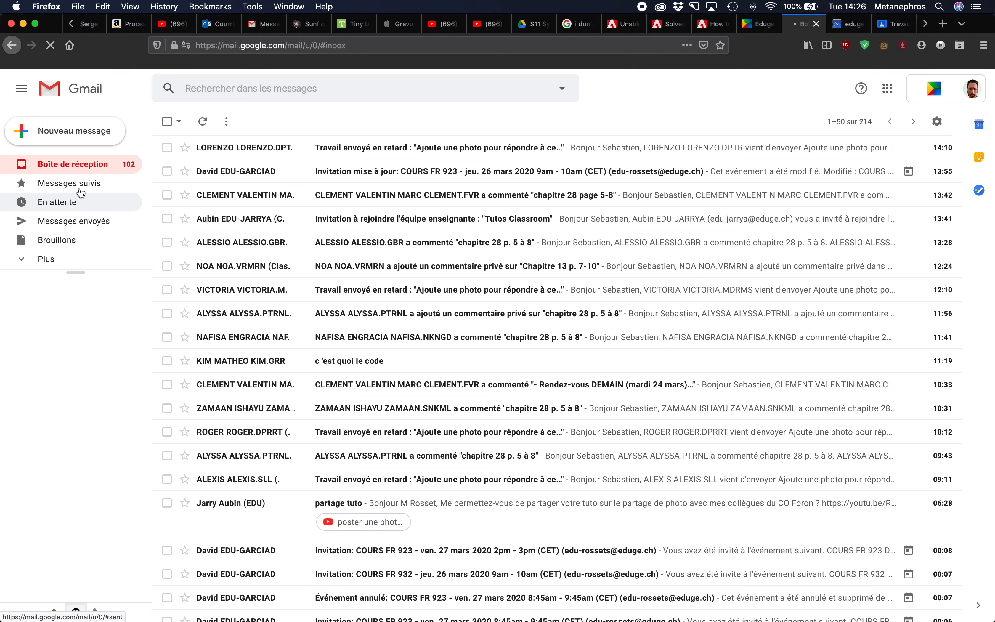
left_click(72, 222)
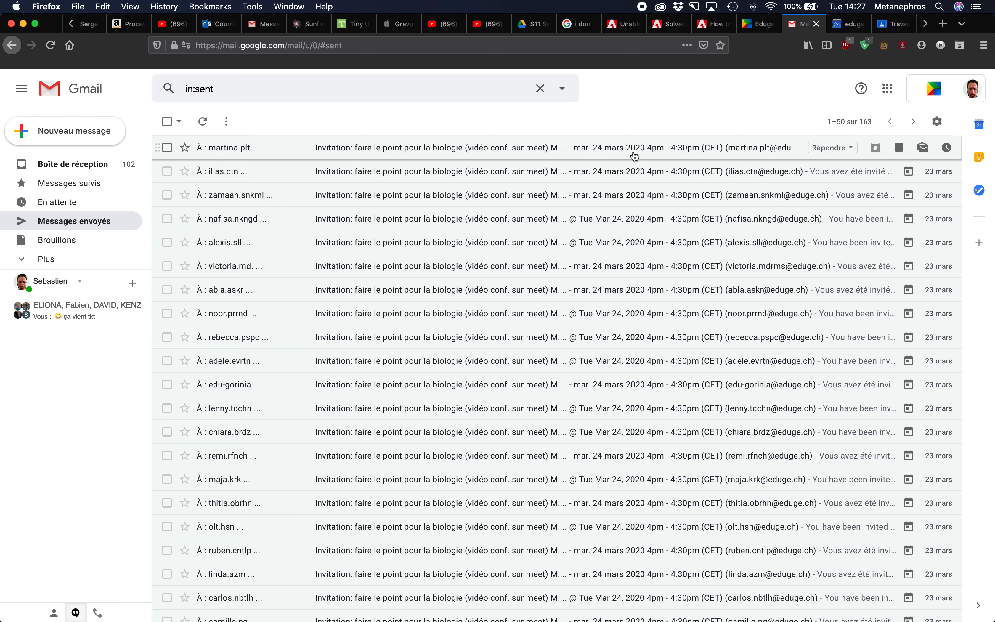
- Open the 'faire le point pour la biologie' invitation and select its meet.google.com/mnu-rvku-awm link
left_click(436, 153)
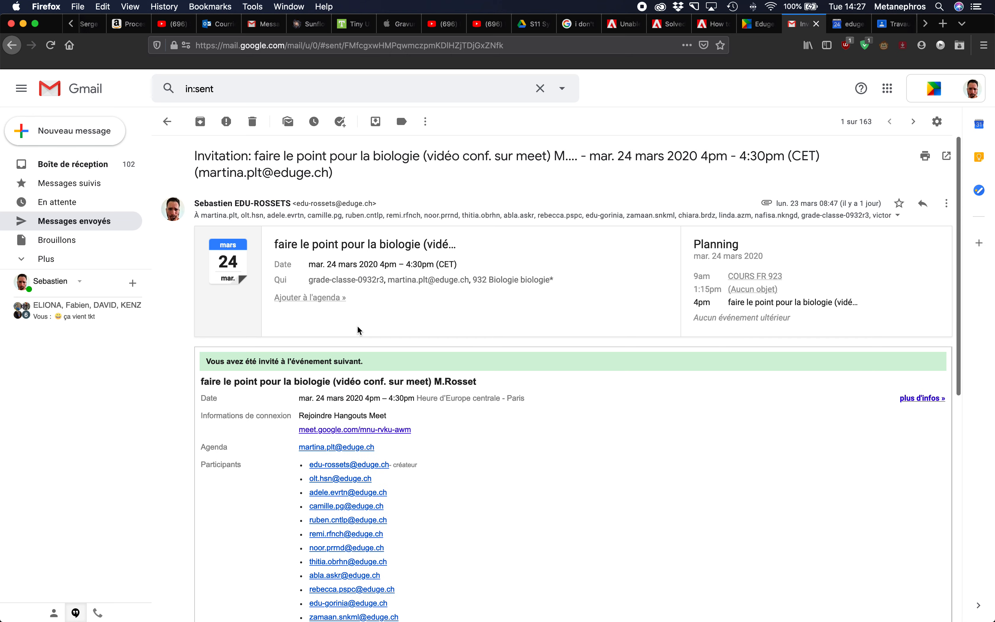
scroll(342, 376, "down", 3)
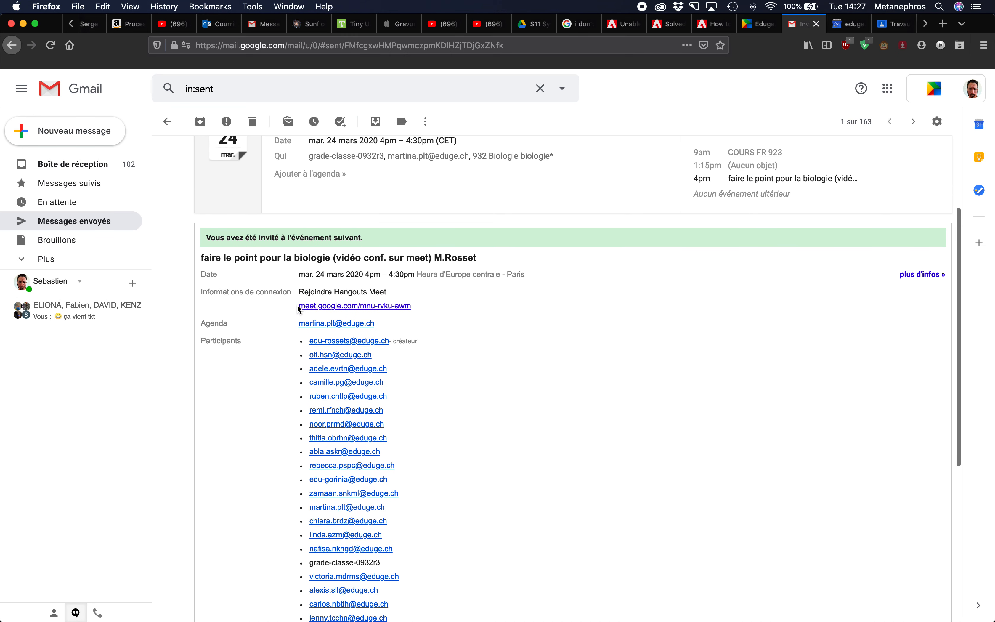
left_click_drag(298, 306, 416, 308)
key("super+c")
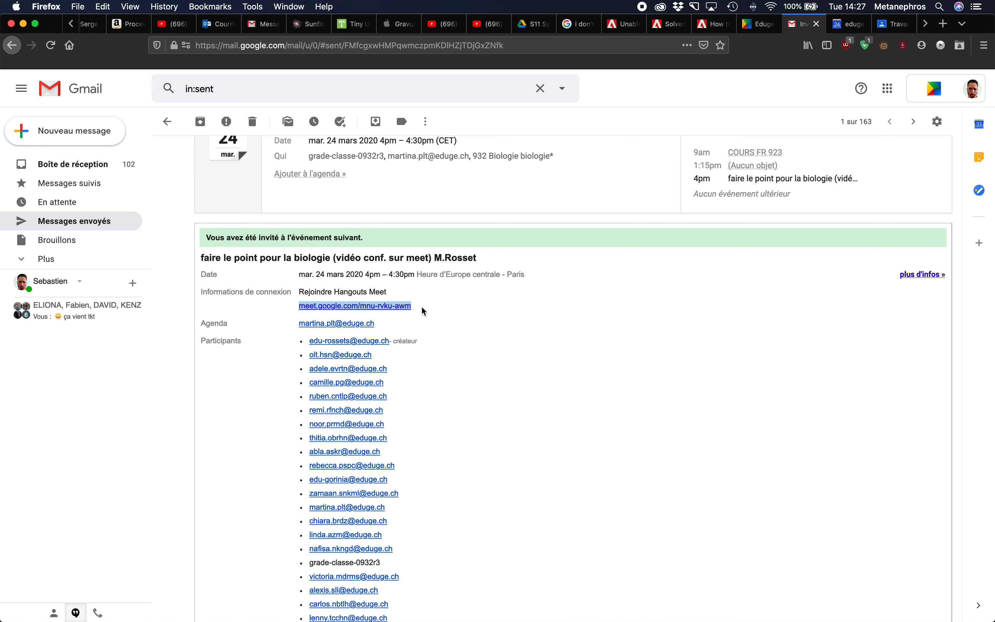
scroll(472, 338, "up", 5)
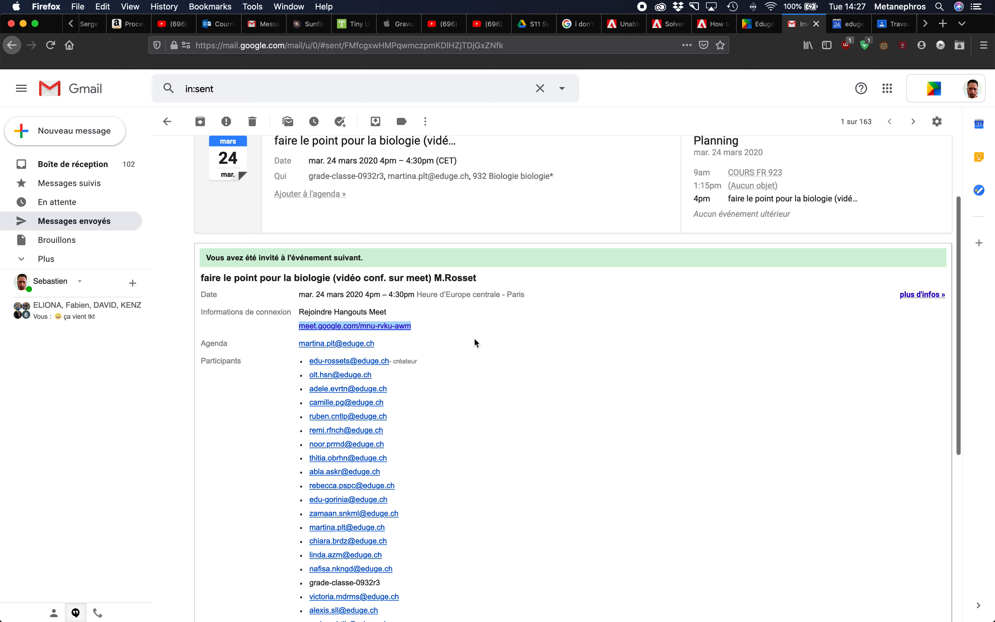
- Go to Google Classroom's 923 Informatique class and start a new announcement
left_click(759, 24)
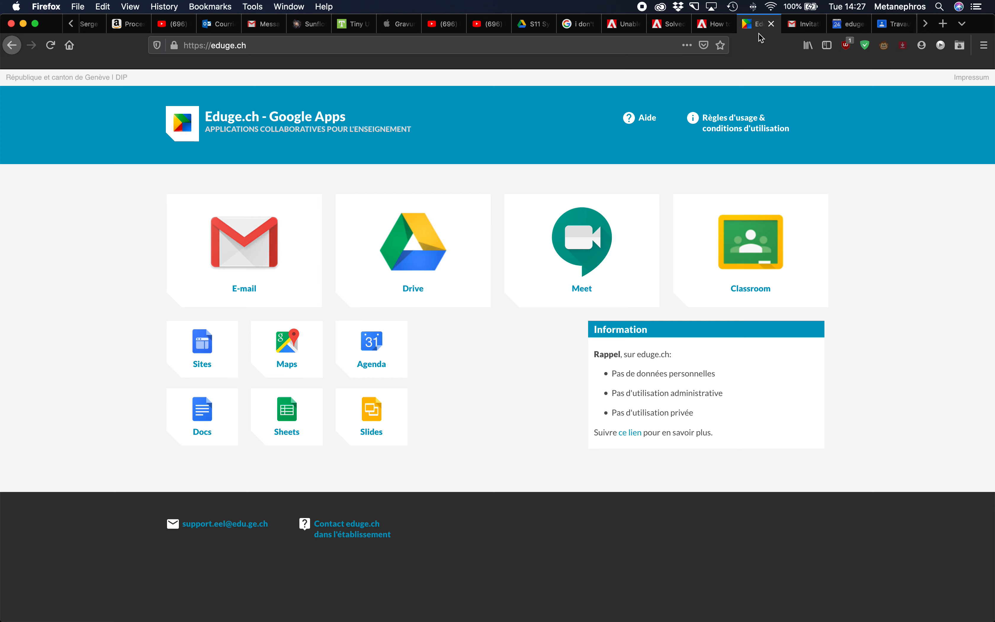
left_click(768, 232)
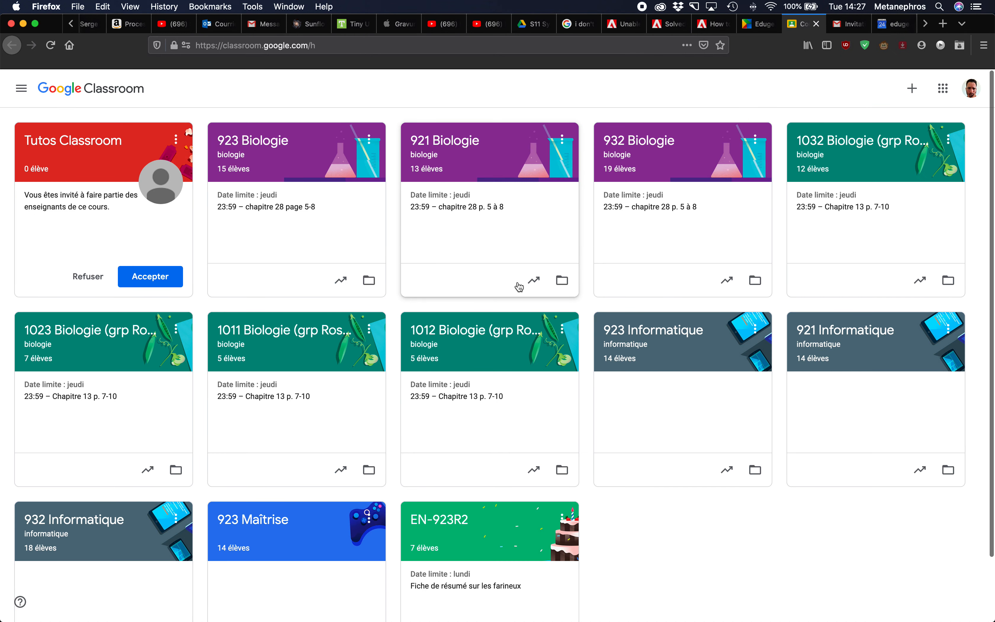
left_click(668, 335)
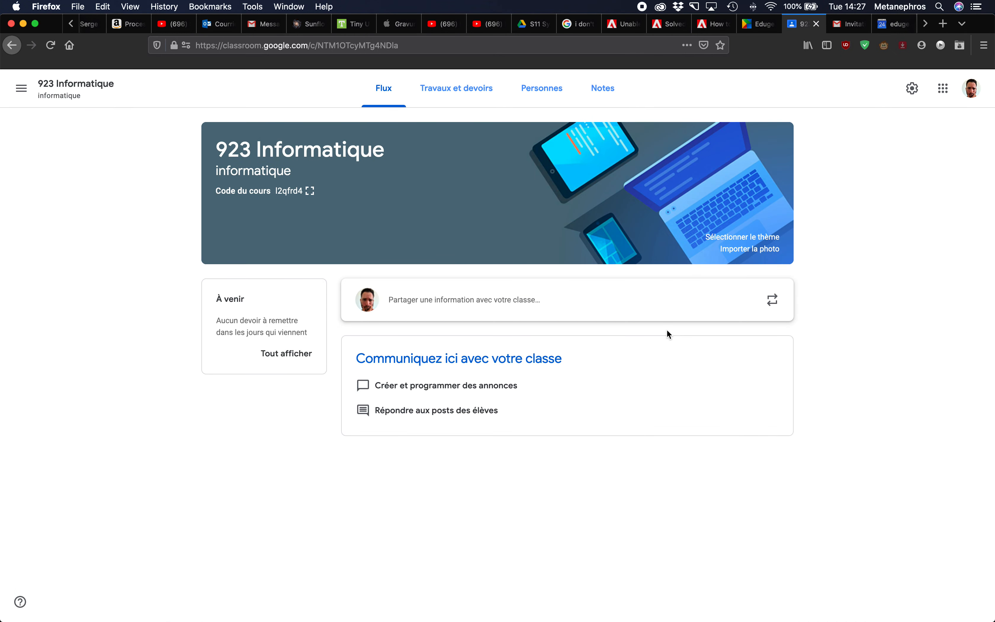
left_click(522, 304)
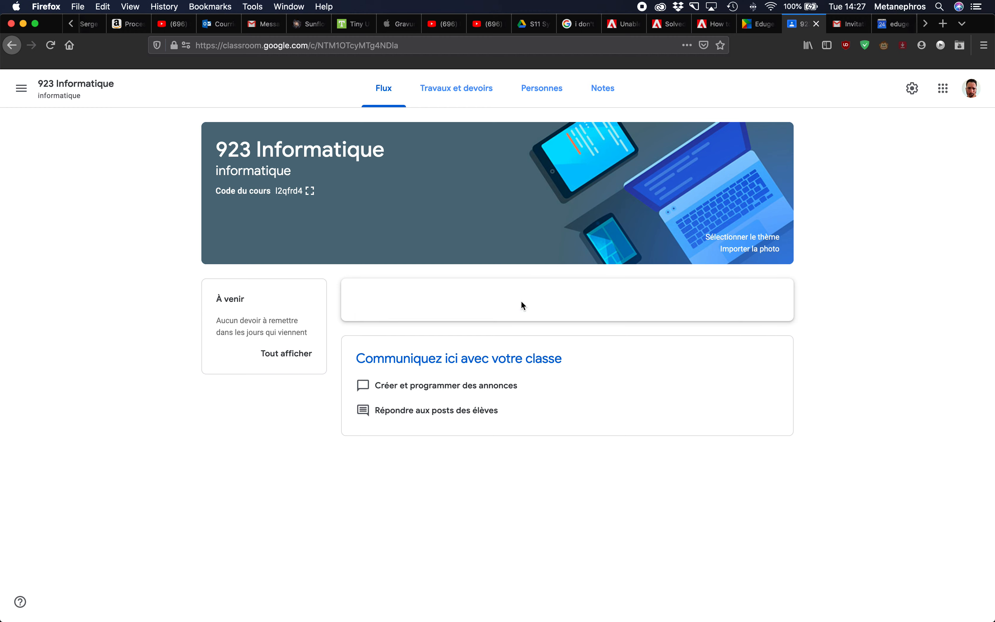
- Attach the copied Meet link to the announcement as a web link
left_click(400, 462)
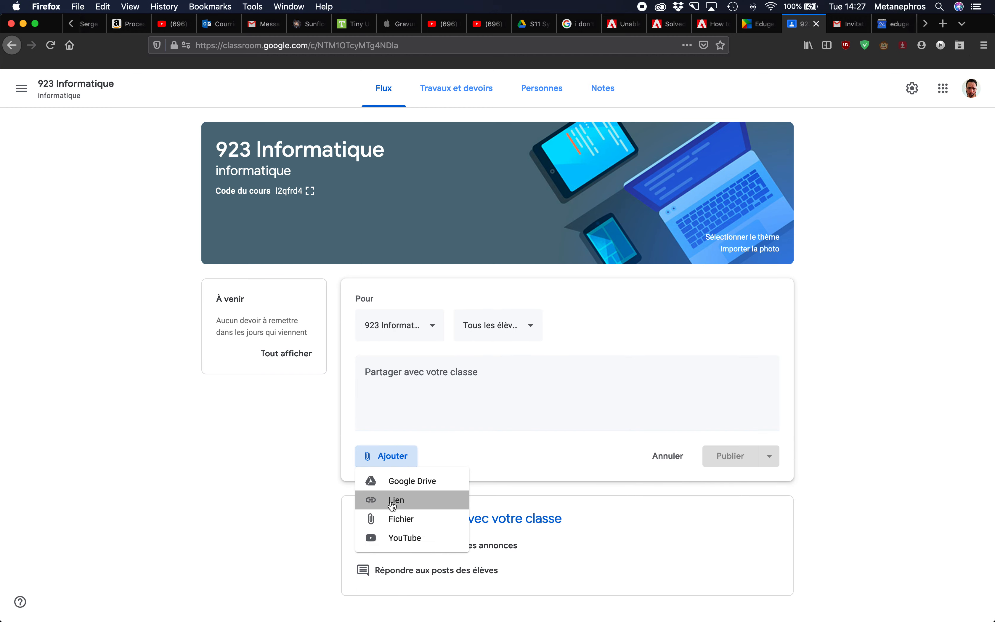
left_click(395, 500)
key("super+v")
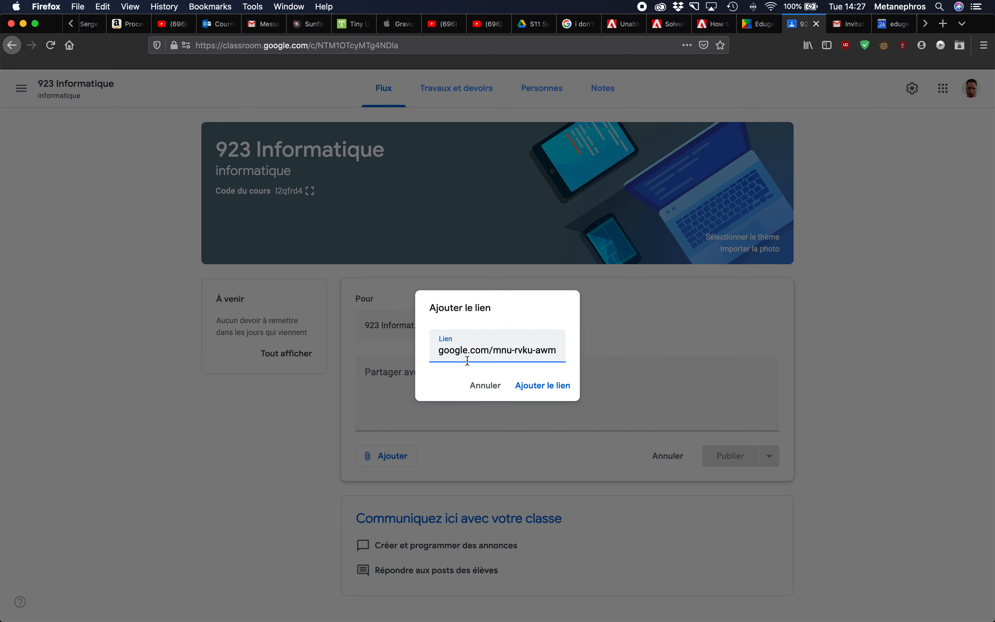
left_click(557, 391)
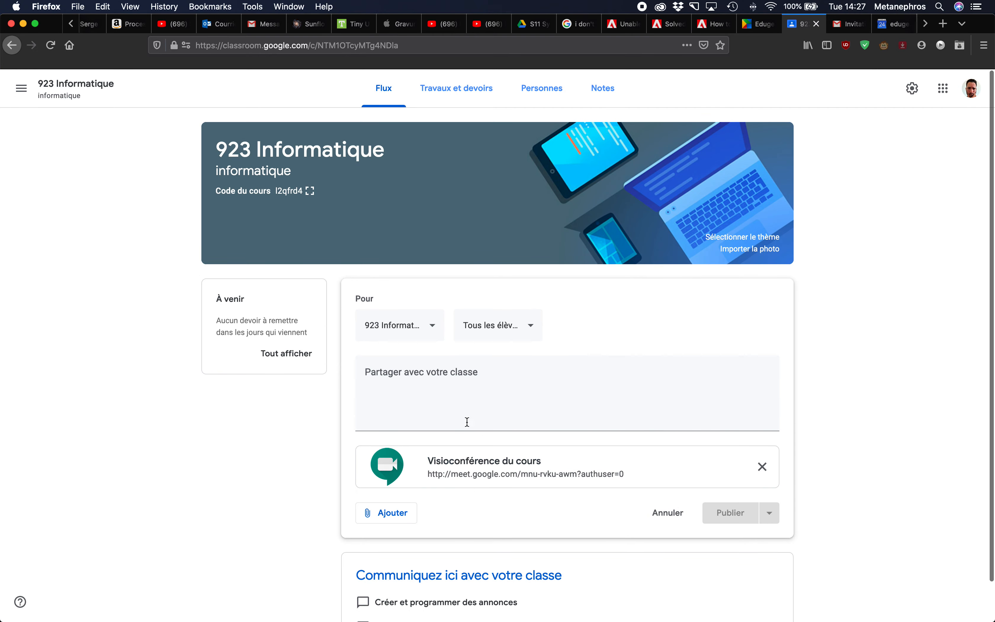
- Type 'bonjour je ..' in the post, then discard the draft and go back to all classes
left_click(477, 394)
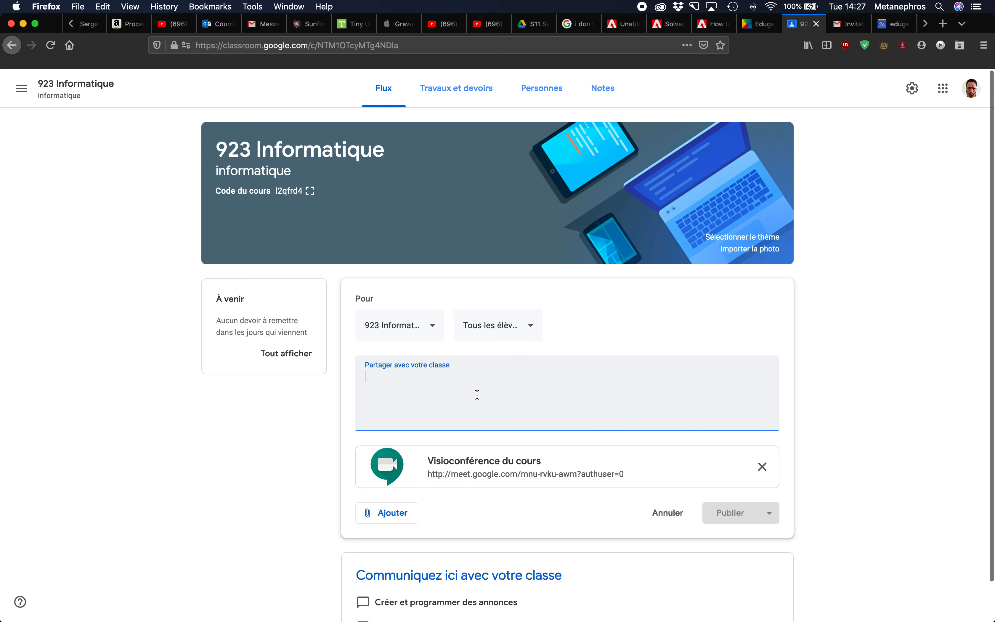
type("bonjour je ....")
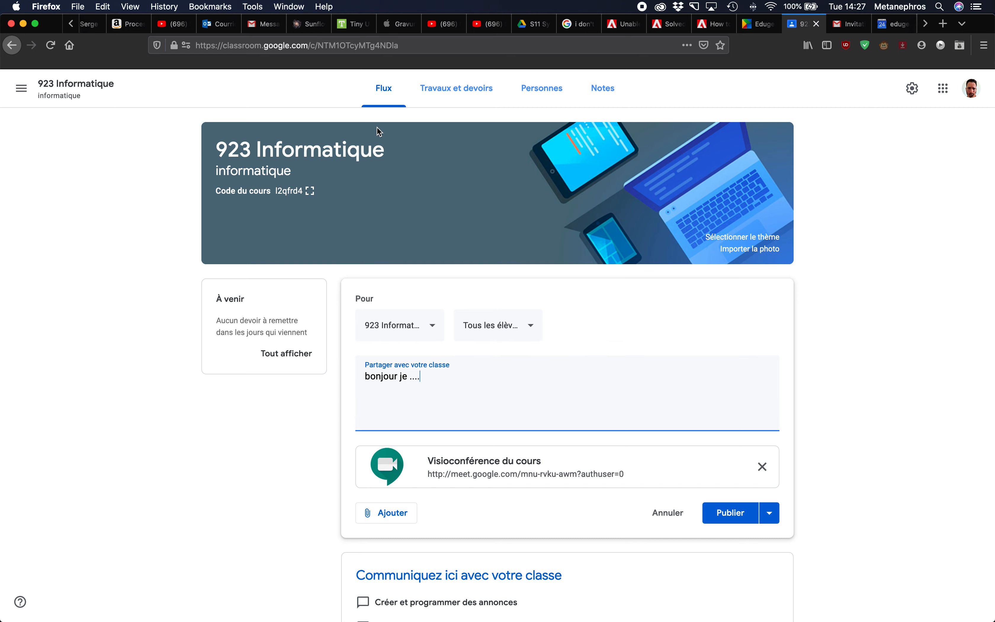
left_click(43, 89)
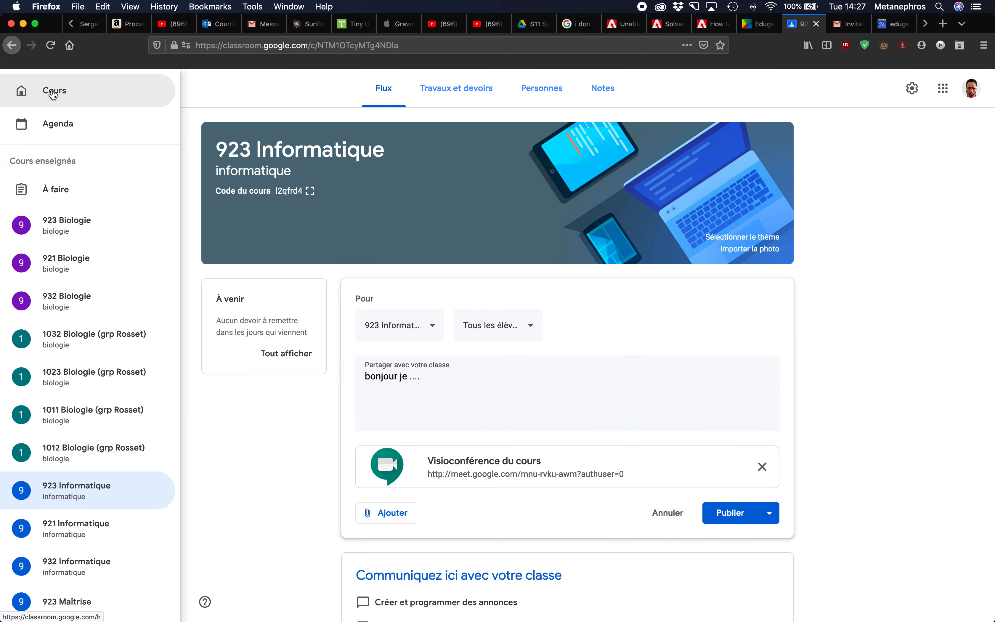
left_click(52, 93)
left_click(556, 378)
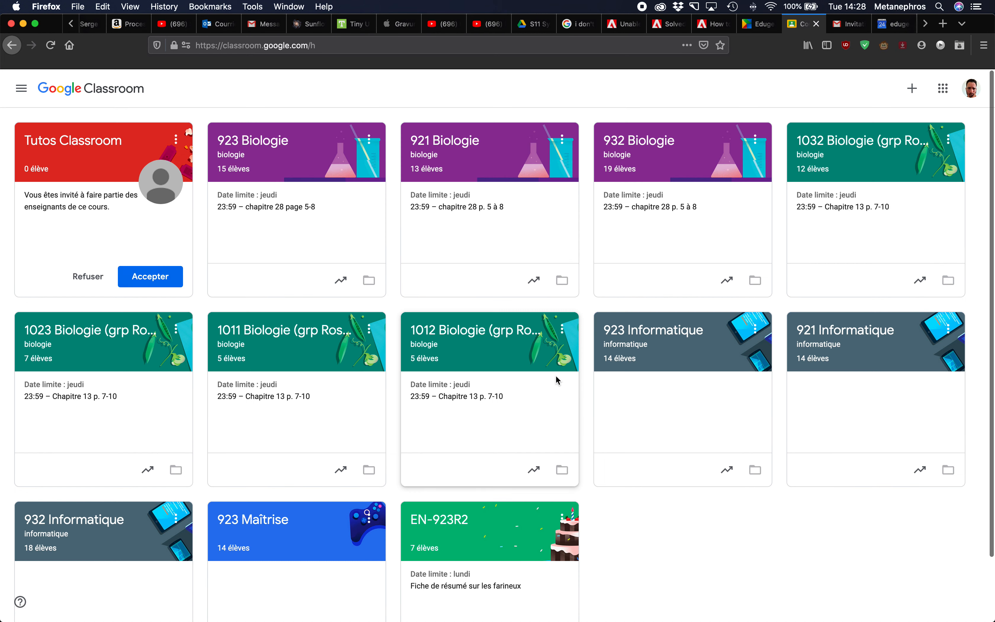